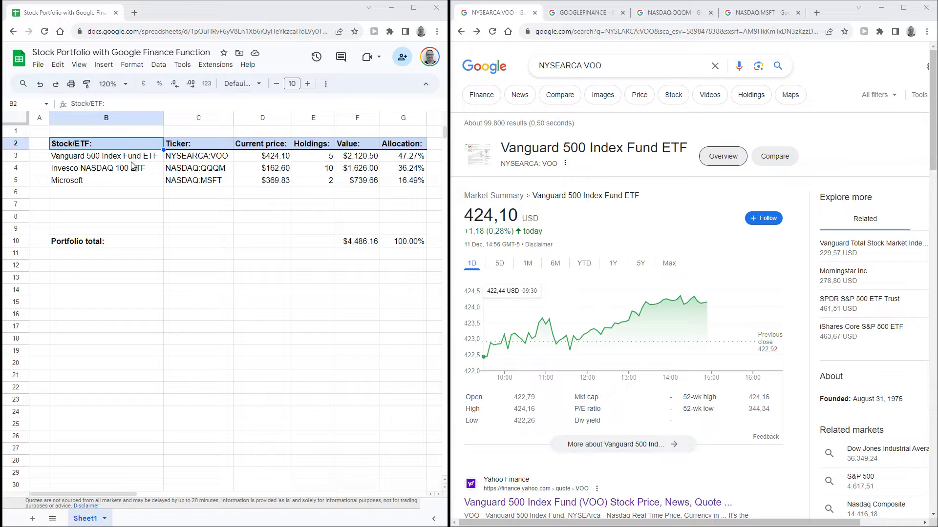
left_click_drag(133, 146, 128, 180)
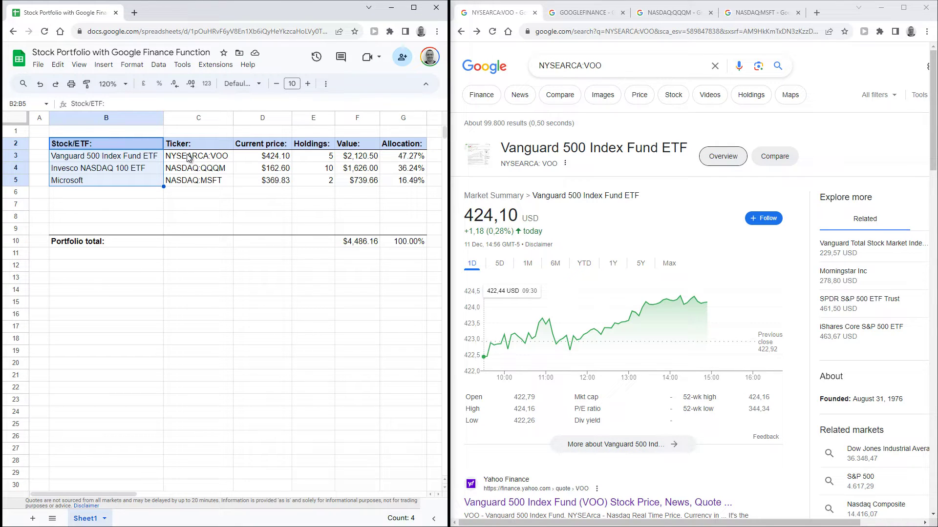
left_click_drag(188, 157, 193, 181)
left_click(193, 181)
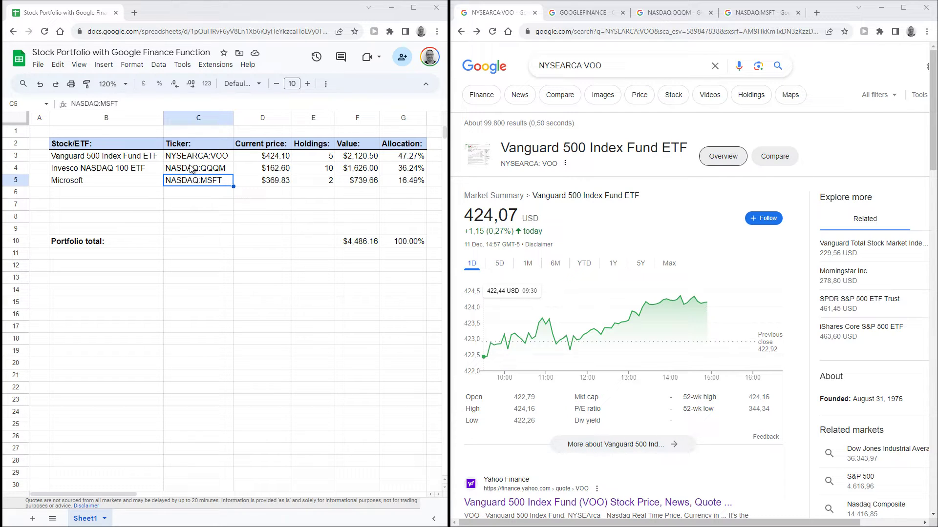
left_click(188, 160)
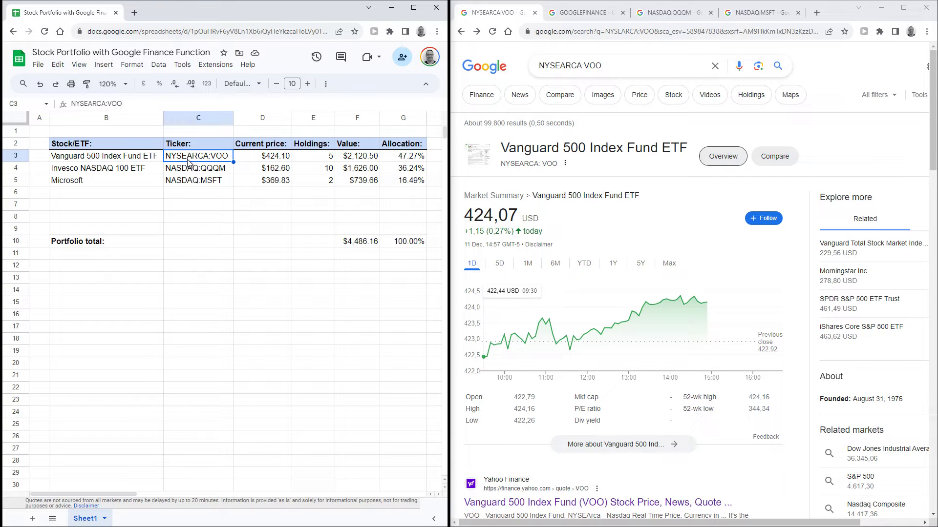
double_click(533, 147)
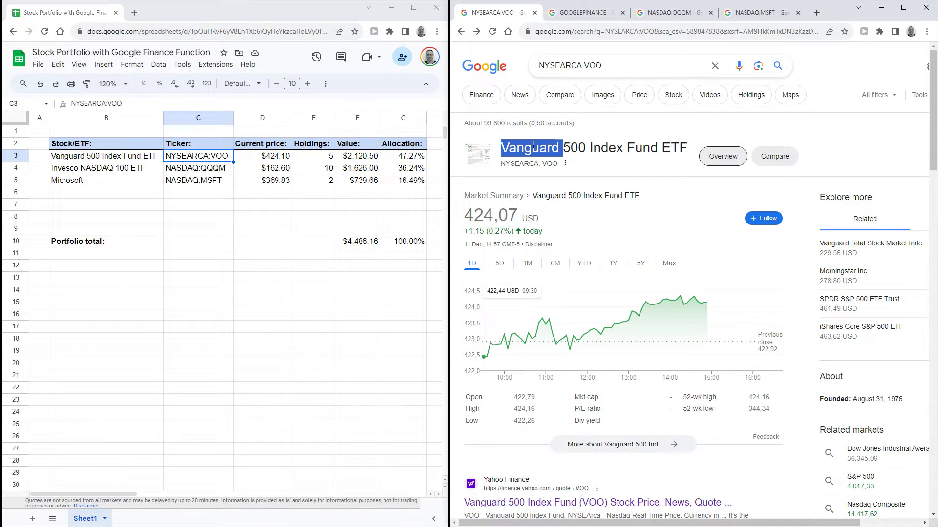
left_click(533, 146)
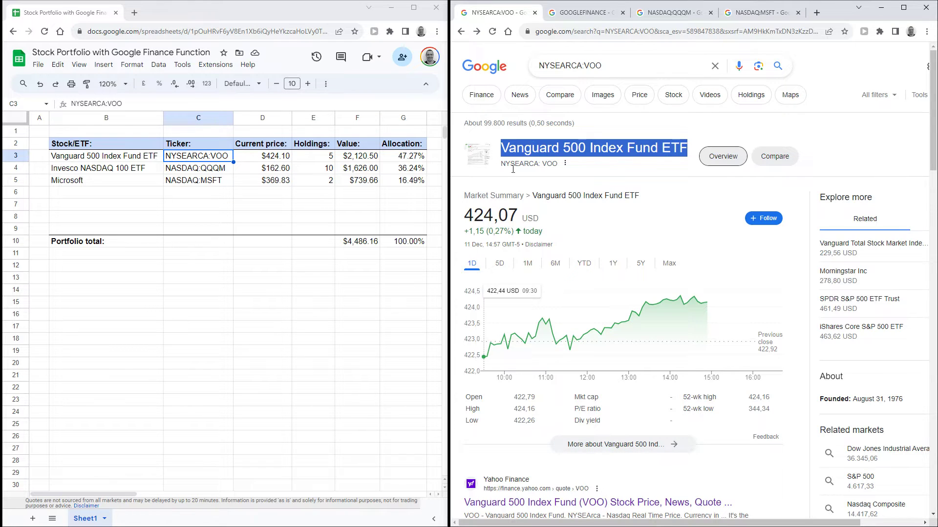
triple_click(520, 165)
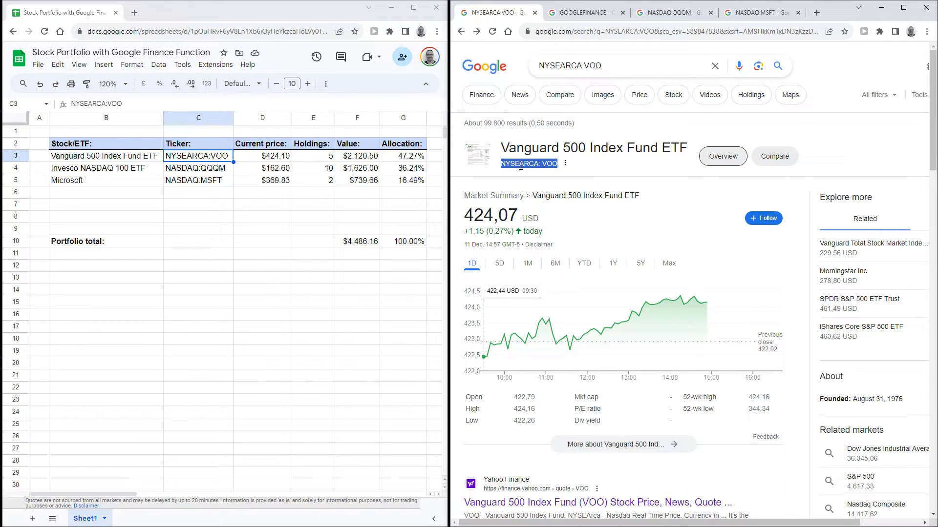
left_click(540, 164)
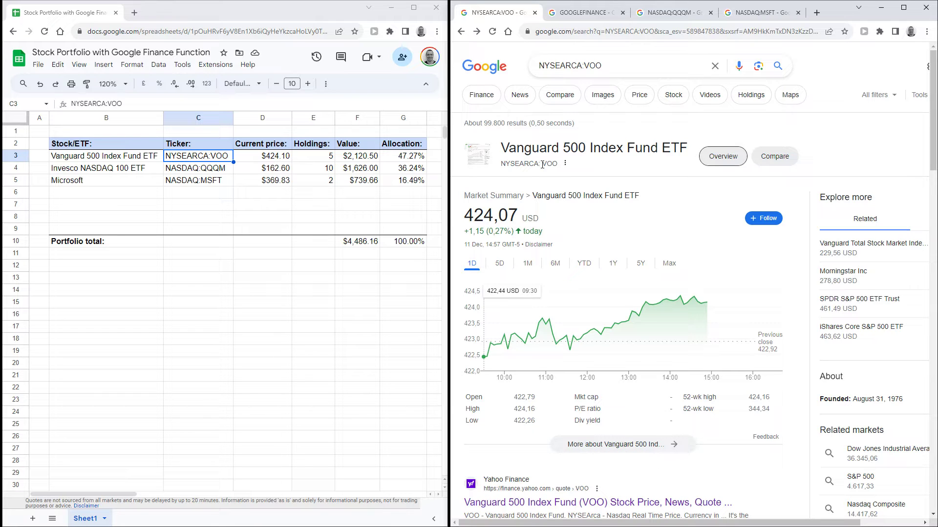
double_click(541, 164)
left_click(542, 165)
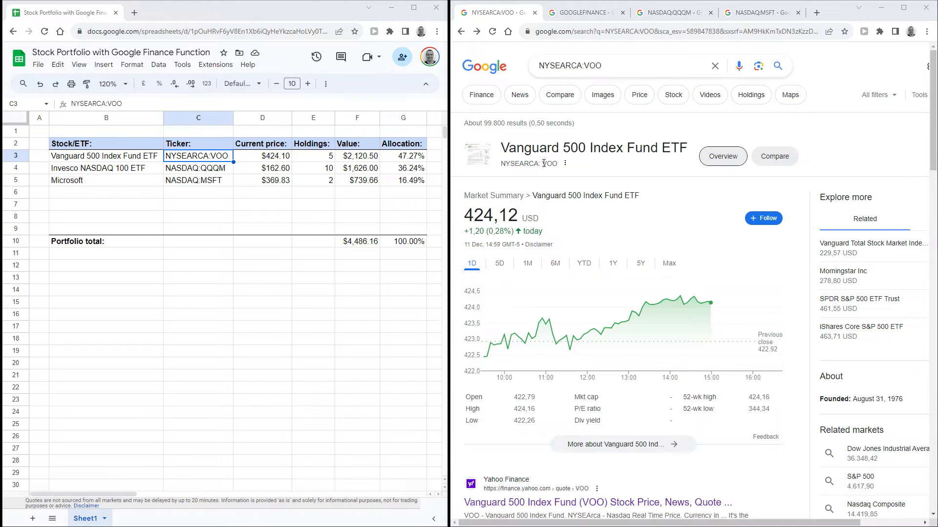
left_click(273, 163)
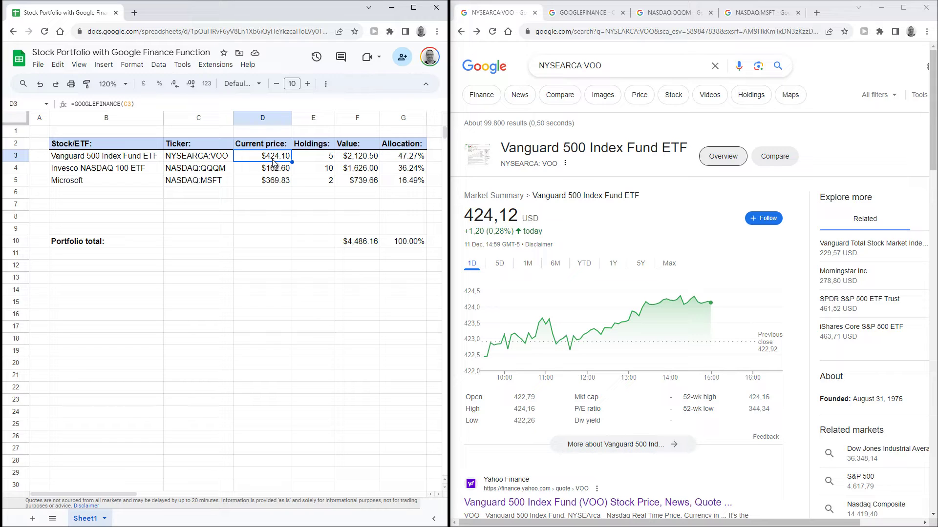
left_click(75, 104)
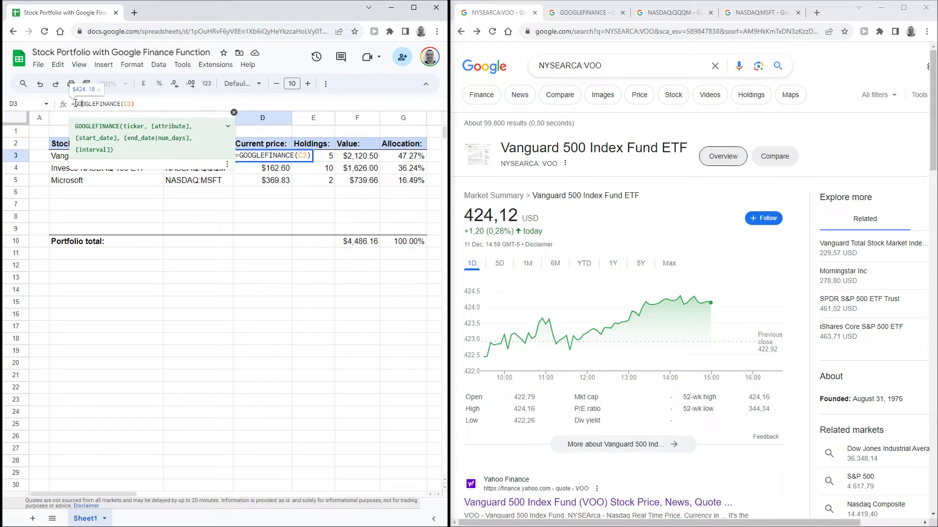
left_click(75, 103)
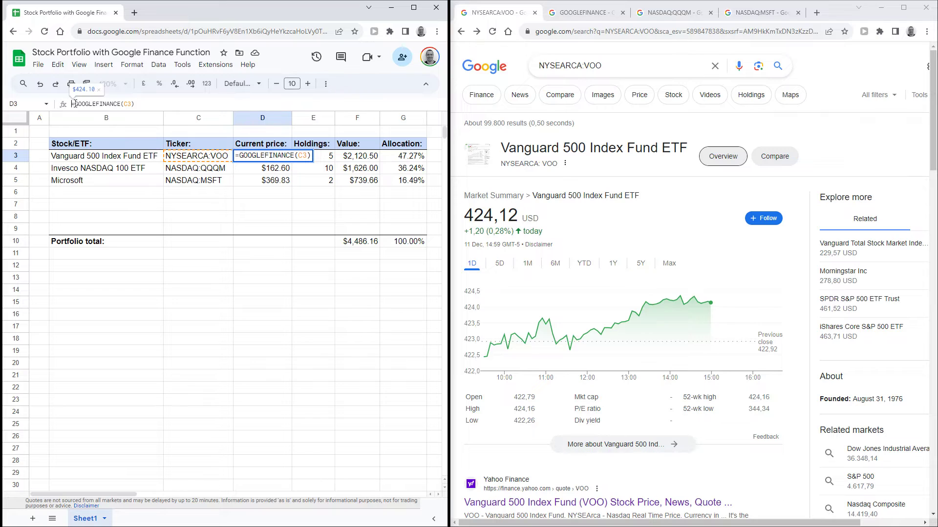
left_click_drag(76, 104, 123, 104)
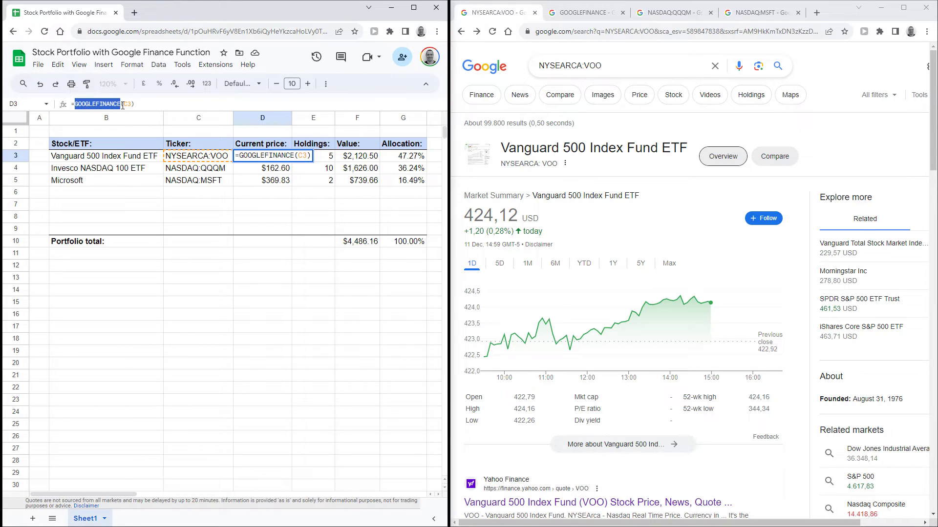
left_click(124, 104)
left_click(128, 104)
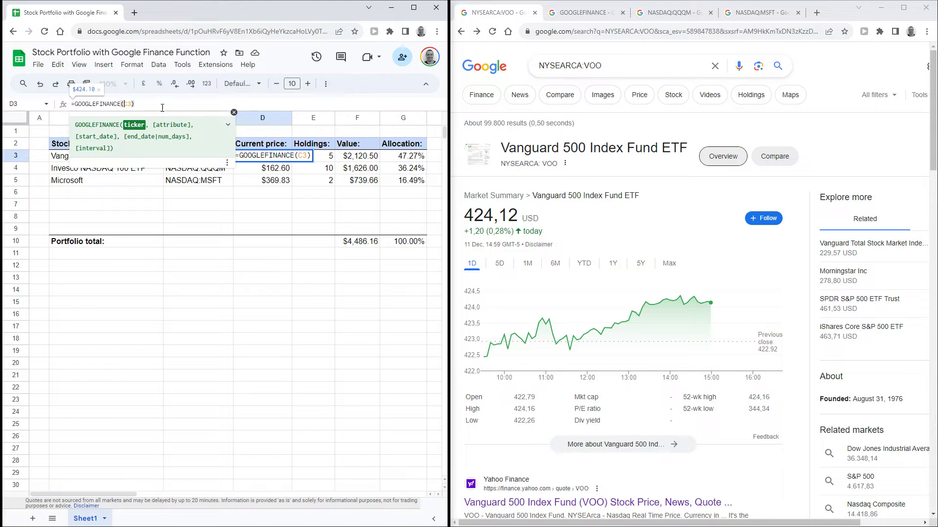
left_click(289, 170)
left_click(226, 160)
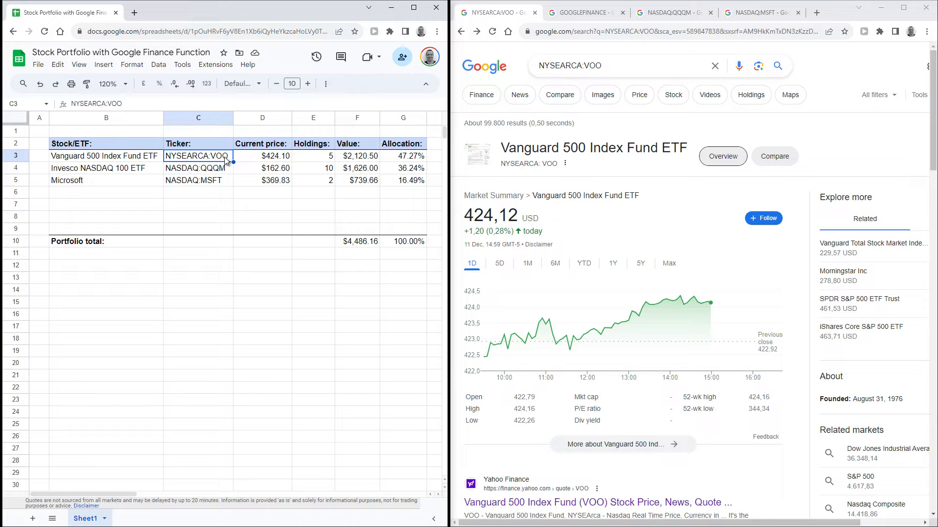
left_click(261, 159)
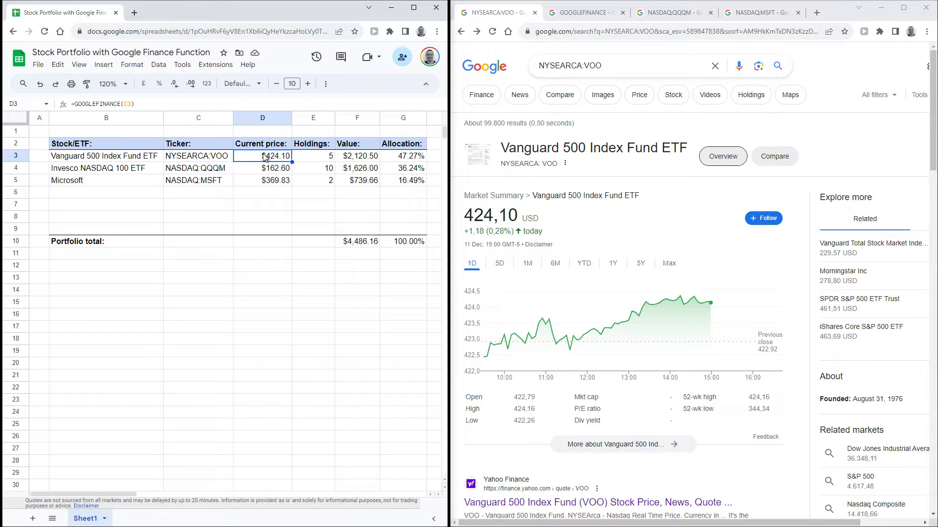
left_click(582, 12)
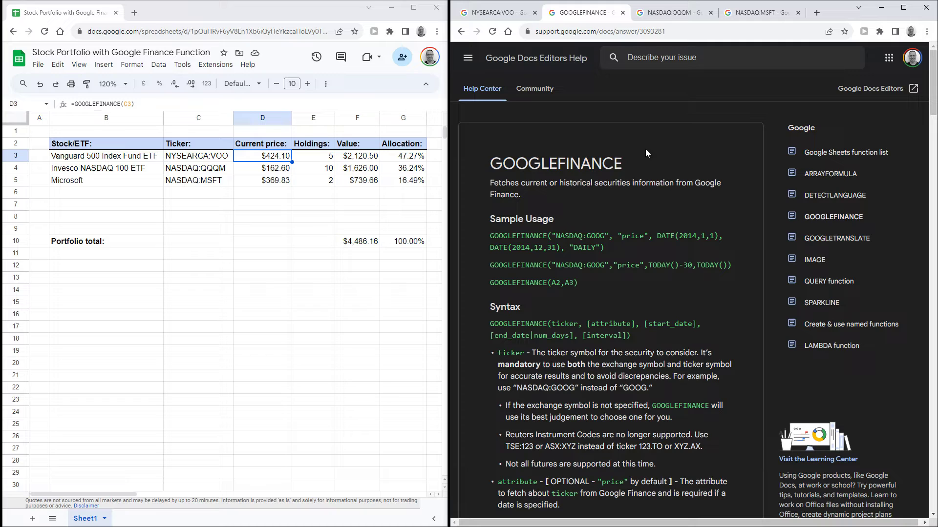
left_click(510, 15)
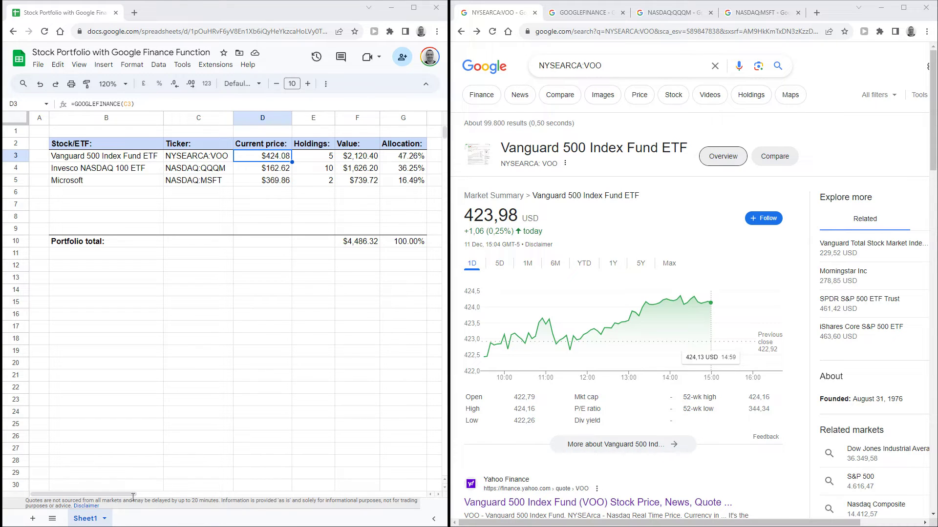
left_click_drag(25, 500, 219, 499)
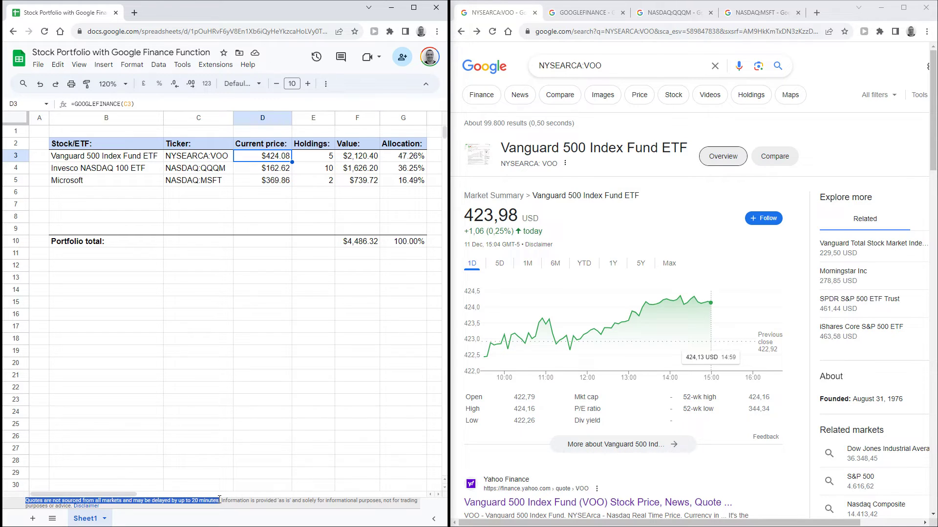
left_click_drag(219, 499, 219, 500)
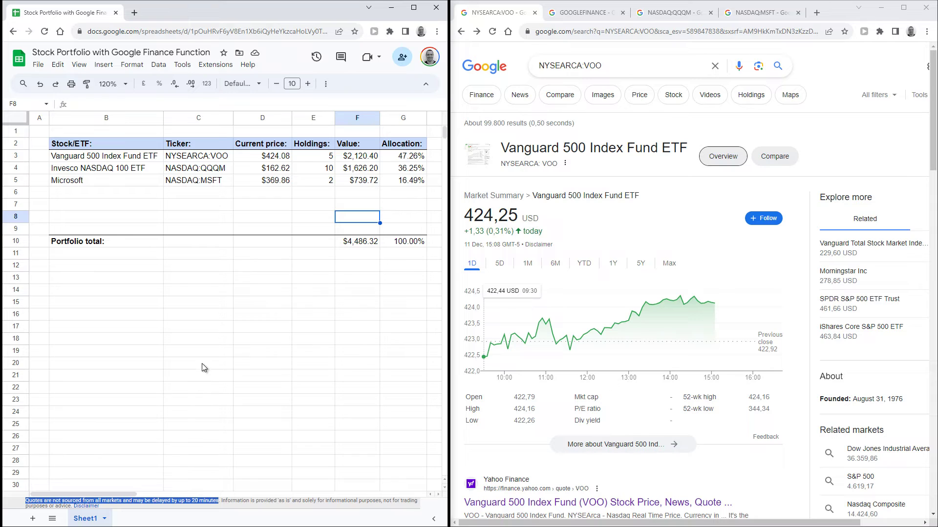
left_click(328, 158)
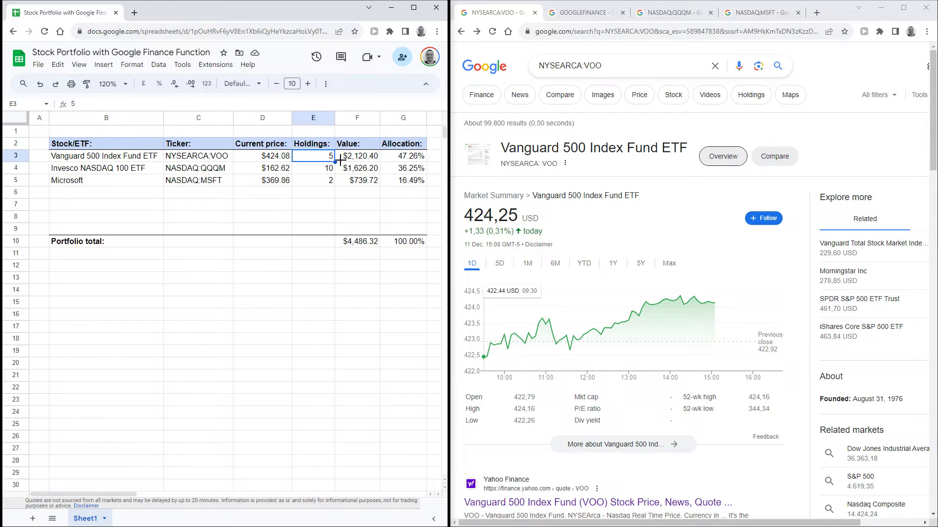
left_click(360, 160)
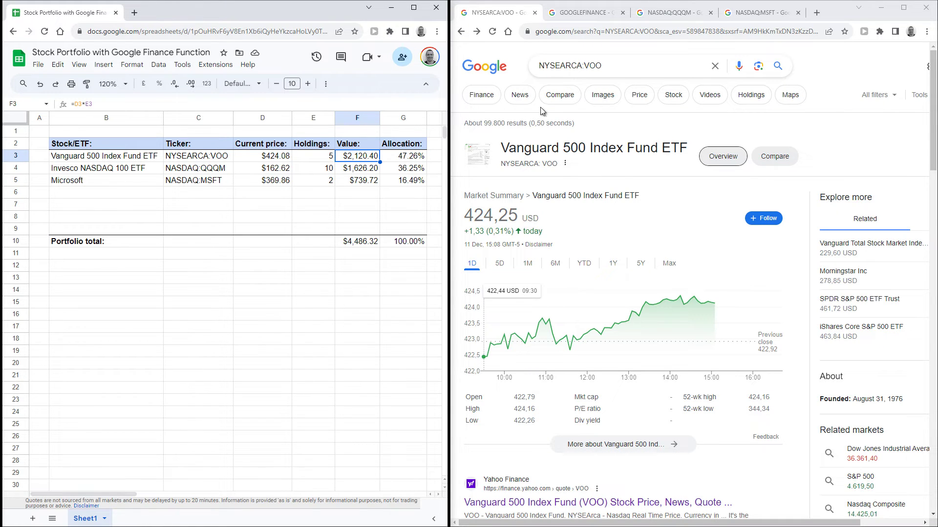
left_click(681, 14)
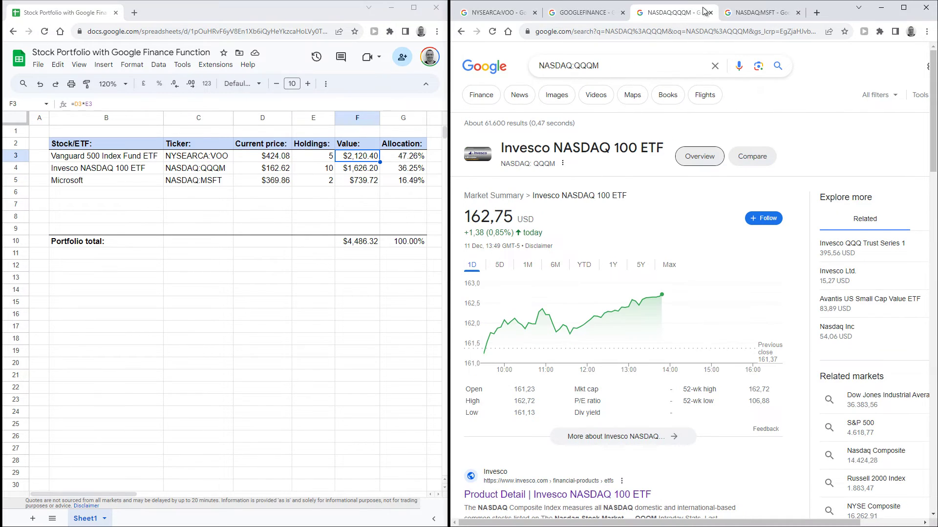
left_click(745, 15)
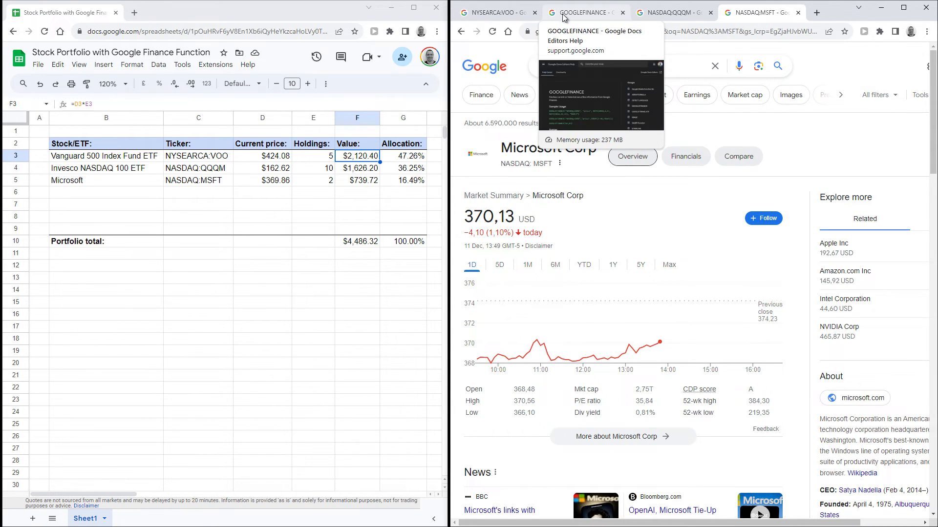
left_click(519, 11)
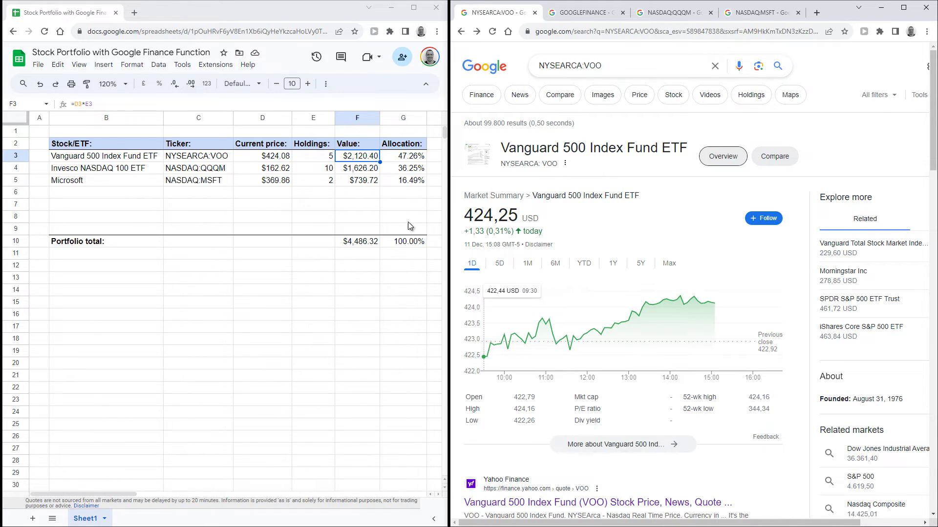
left_click(376, 244)
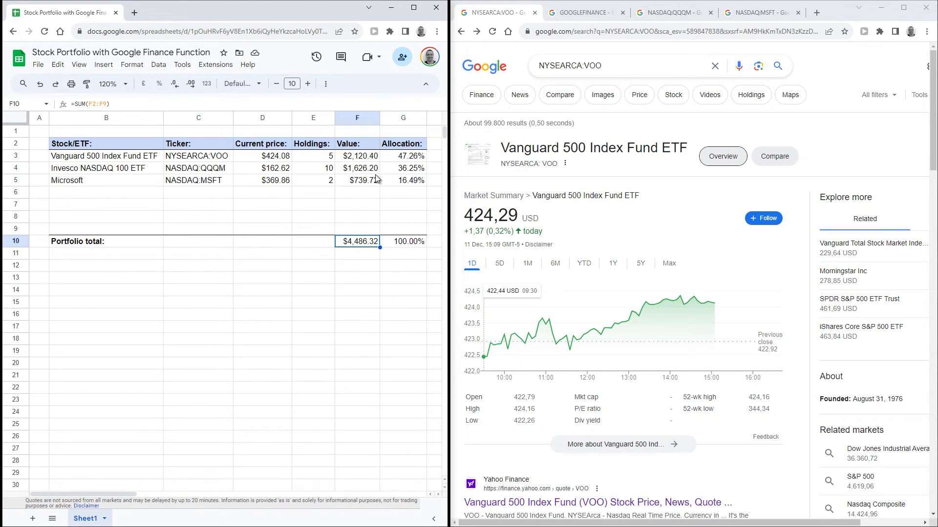
left_click(408, 156)
double_click(408, 156)
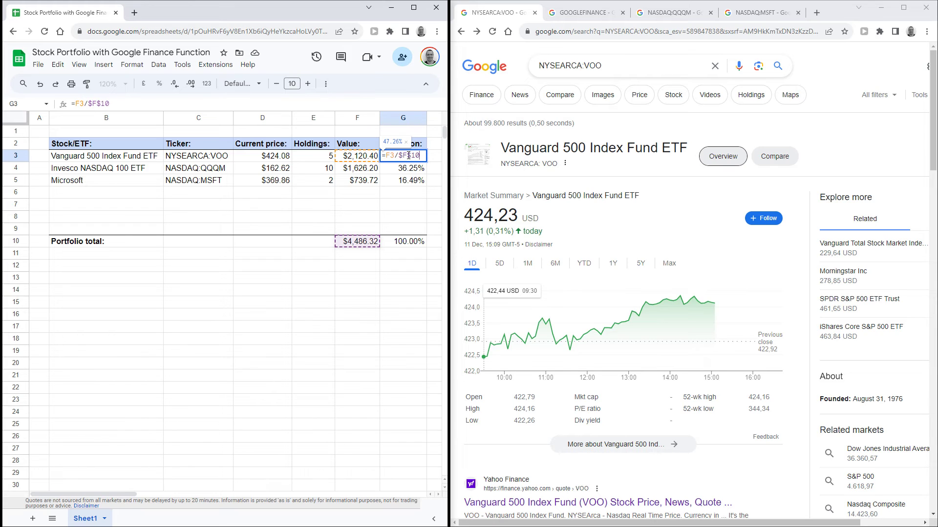
key("Return")
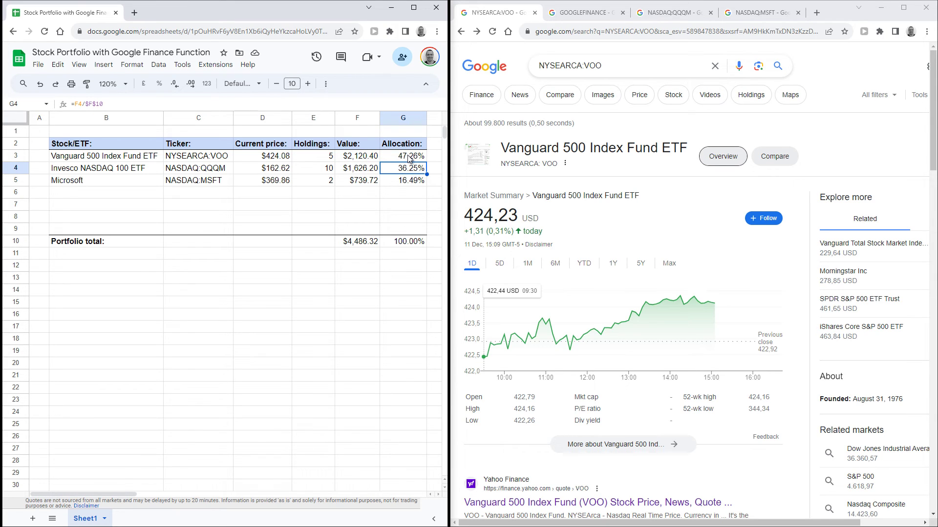
left_click(409, 157)
left_click(208, 85)
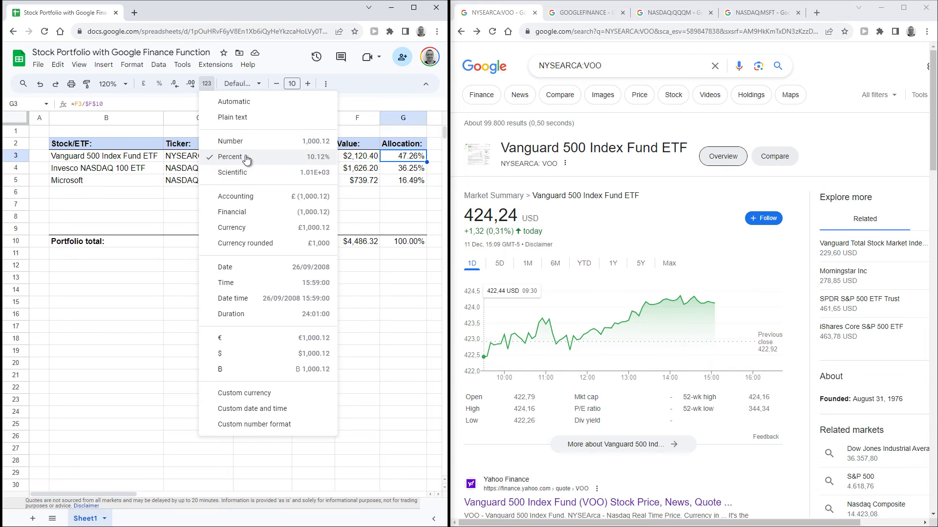
left_click(410, 161)
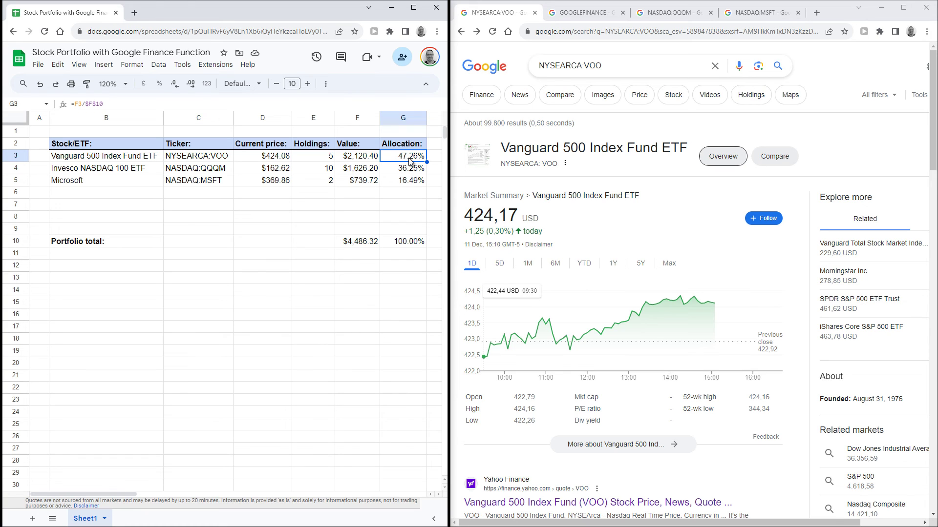
left_click(409, 169)
left_click(405, 184)
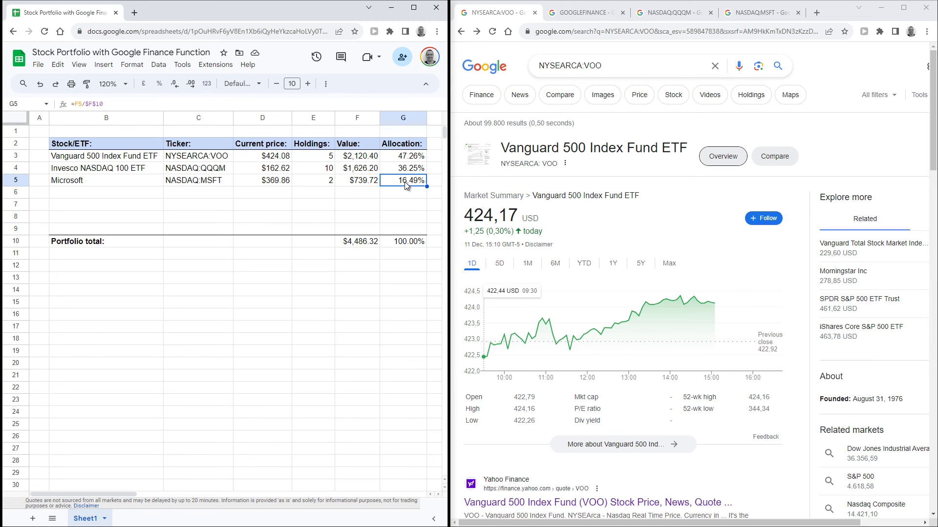
left_click(405, 243)
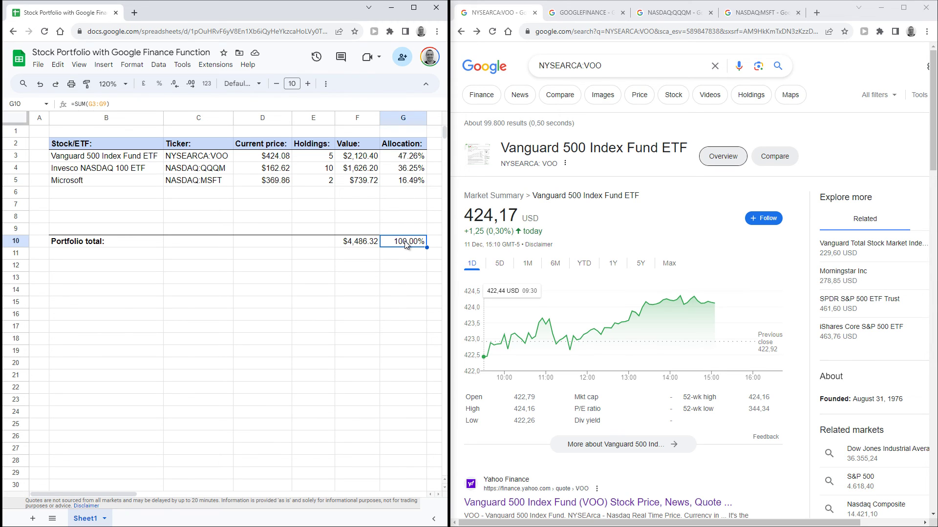